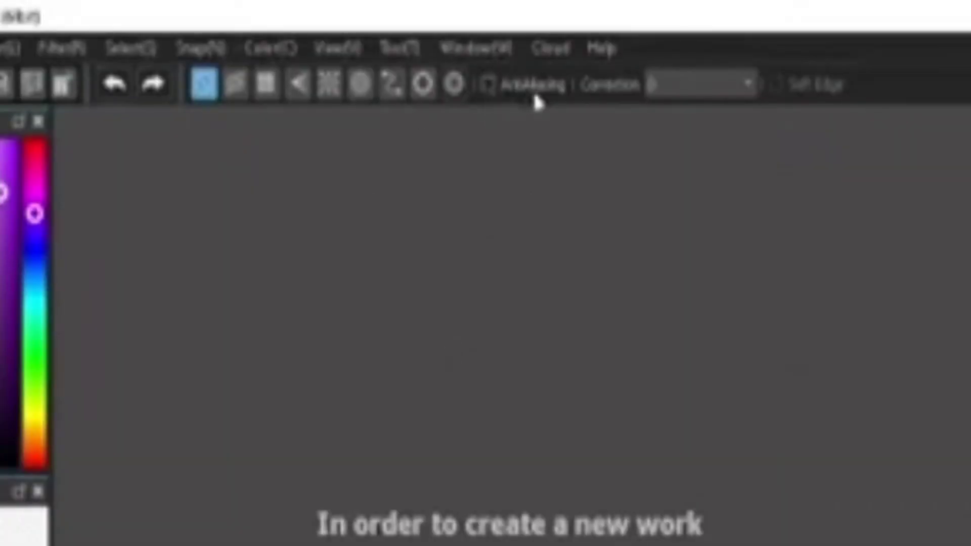
Draw a purple test stroke on the start screen, then undo it with Ctrl+Z
mouse_move(343, 240)
left_mouse_down()
mouse_move(406, 262)
mouse_move(409, 317)
mouse_move(445, 263)
left_mouse_up()
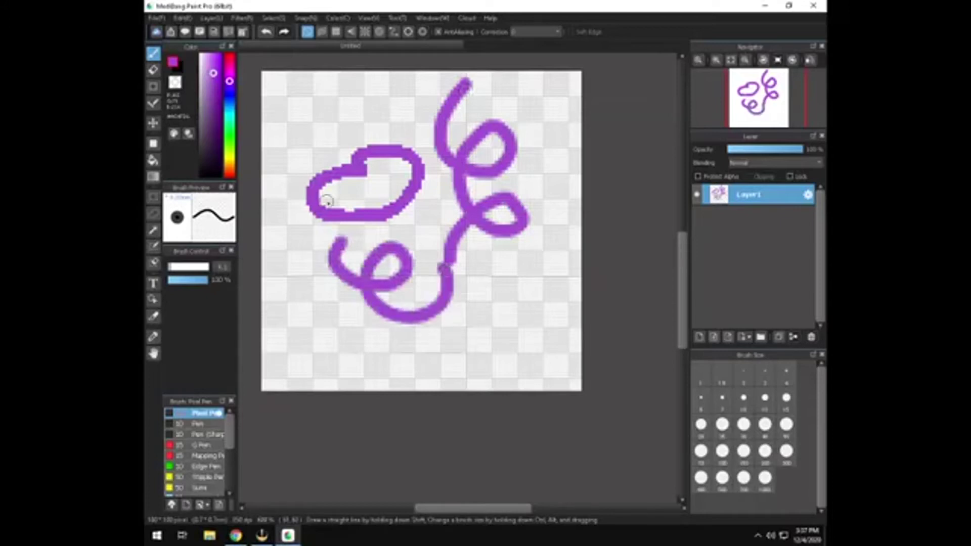
key("ctrl+z")
key("ctrl+z")
key("ctrl+z")
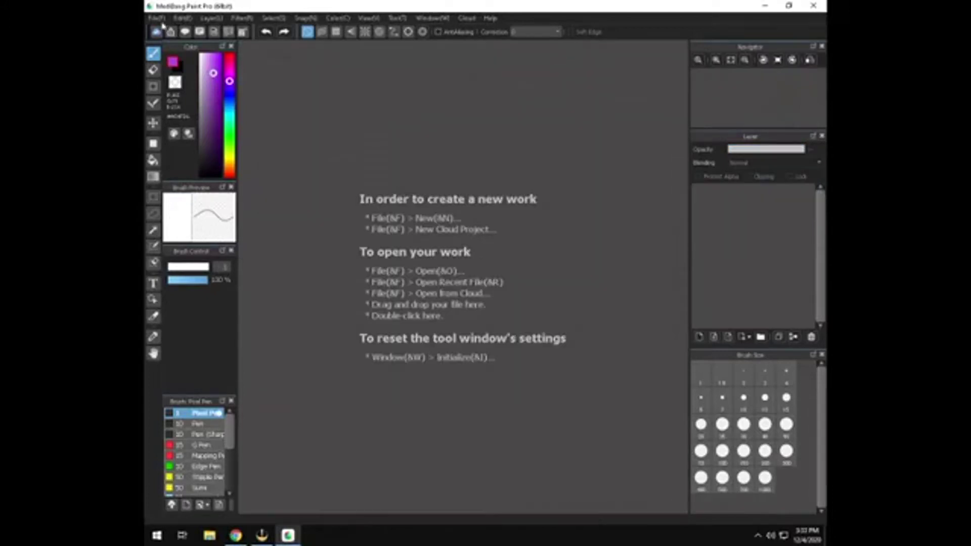
Check Grid in the View menu so the grid display is on
left_click(157, 19)
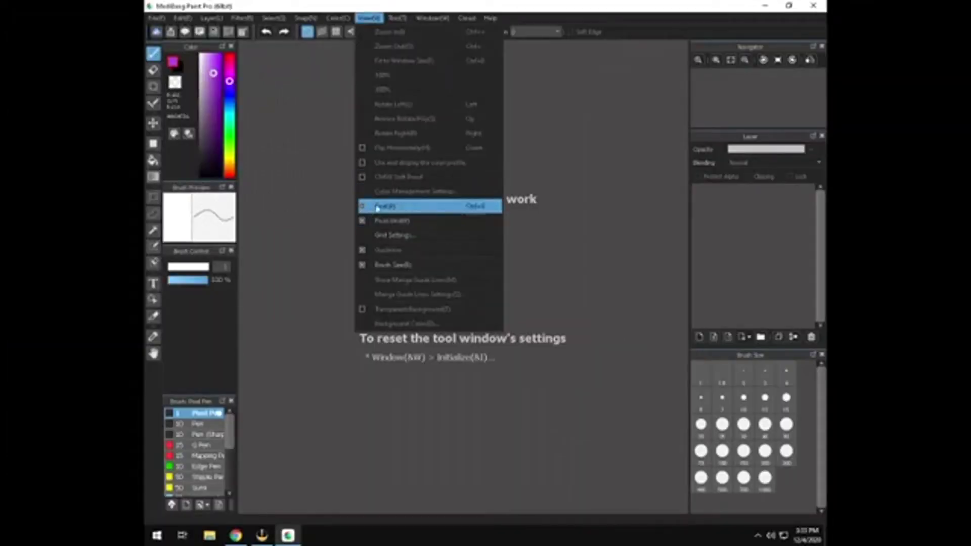
left_click(424, 207)
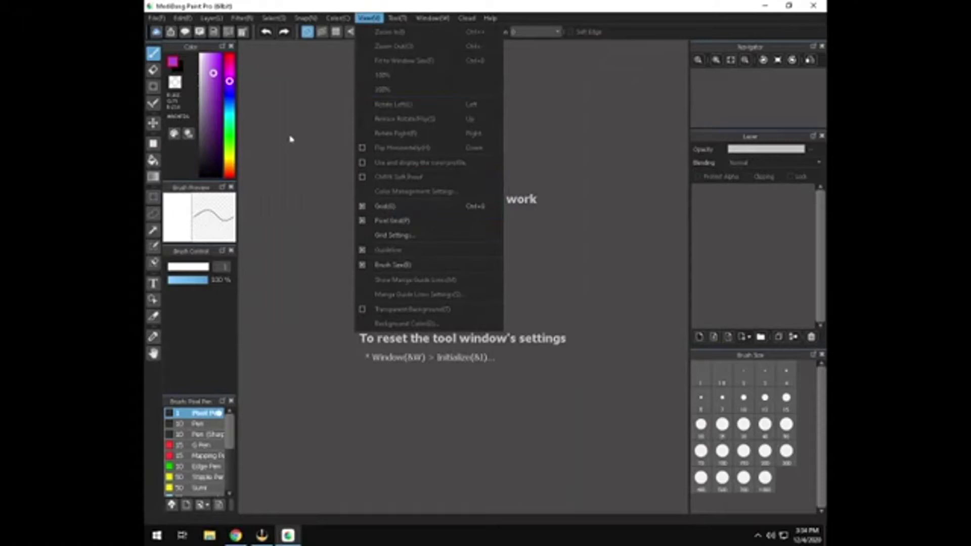
left_click(377, 11)
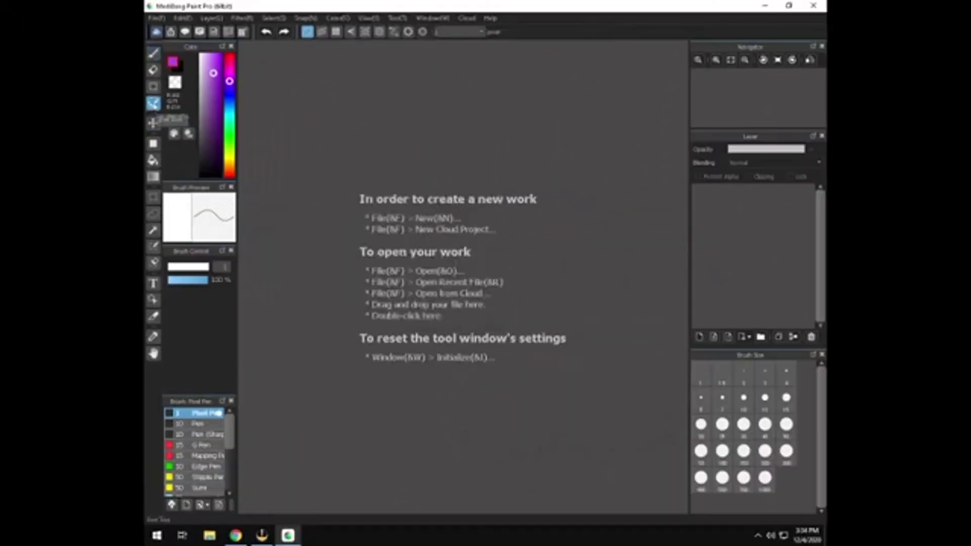
left_click(153, 53)
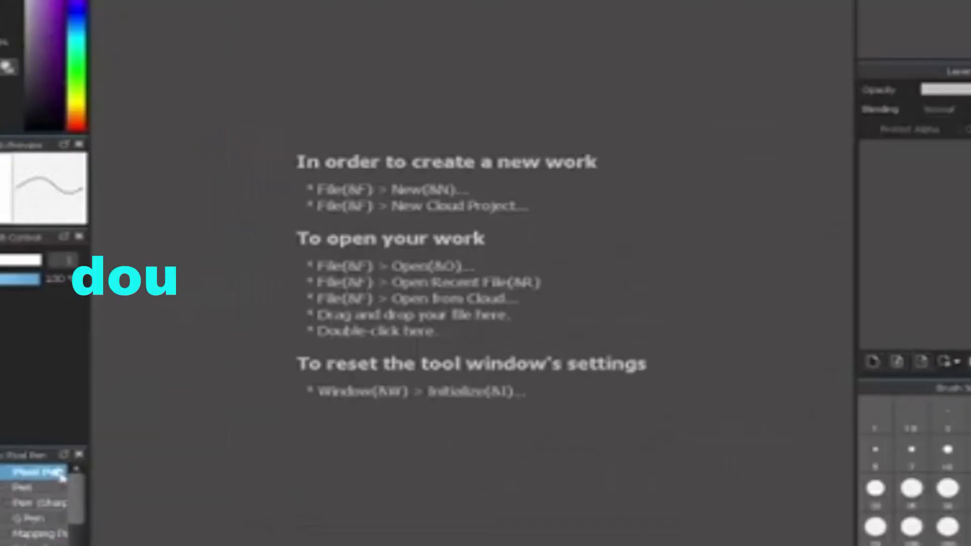
Edit the Pixel Pen brush to turn off pressure-based size and opacity, and confirm
double_click(202, 413)
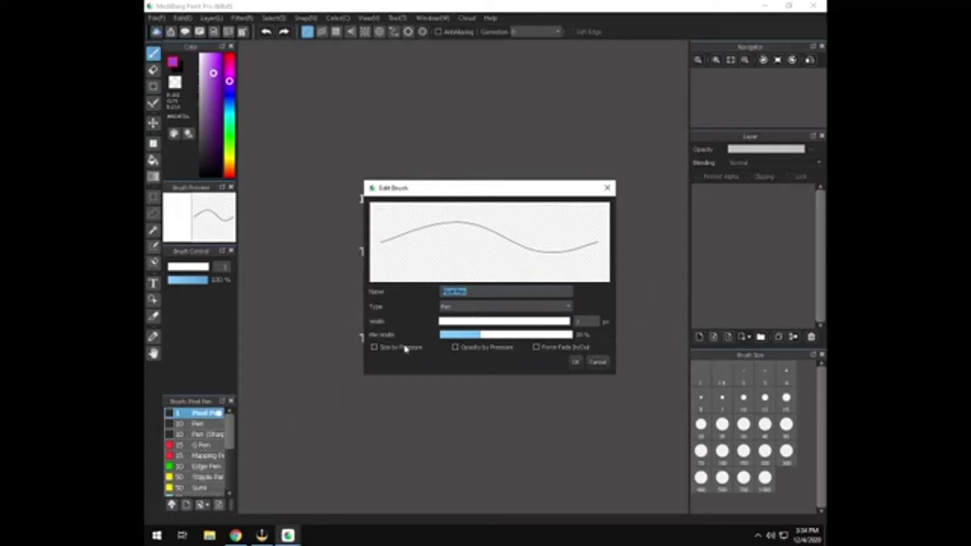
left_click(375, 347)
left_click(487, 348)
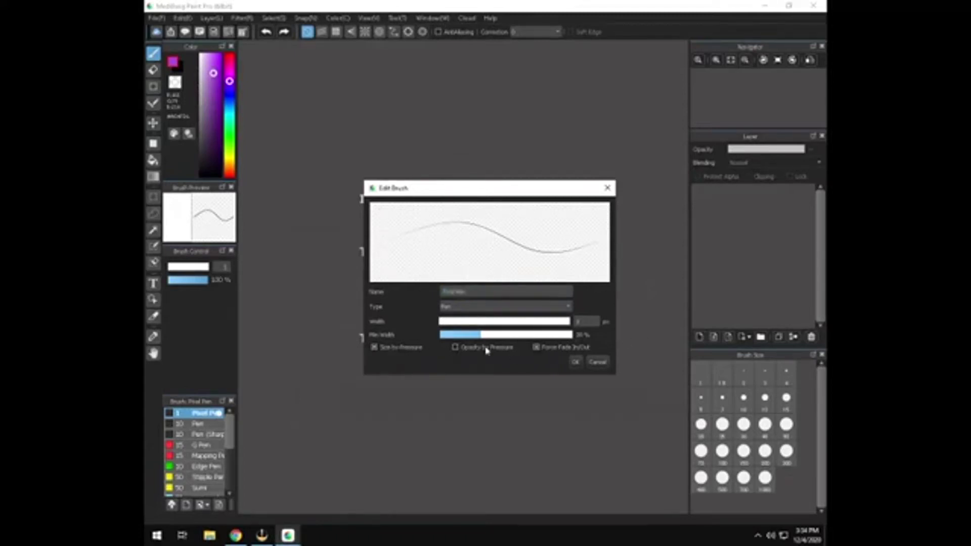
left_click(536, 349)
left_click(455, 348)
left_click(375, 348)
left_click(575, 361)
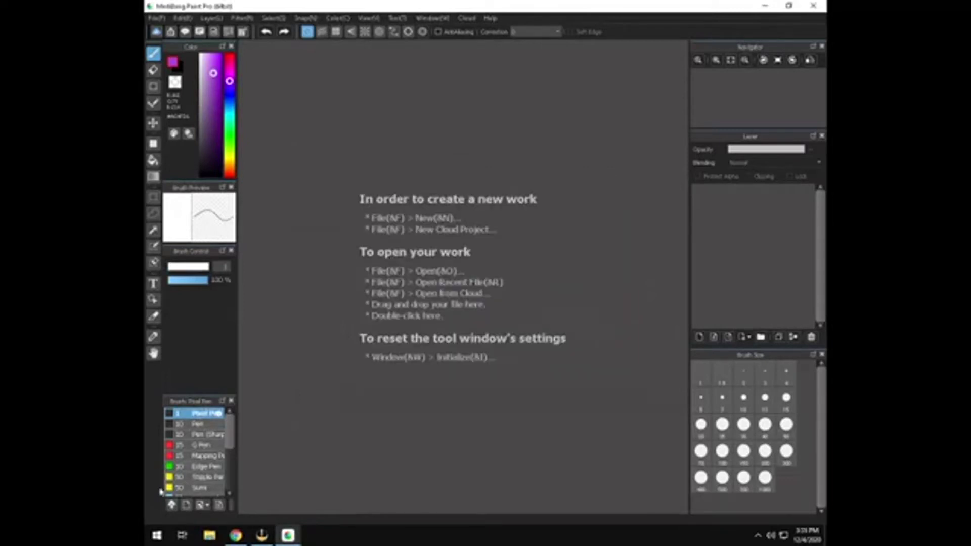
Search the cloud brush materials for 'pixel' and add the Pixel brush to the brush list
left_click(172, 505)
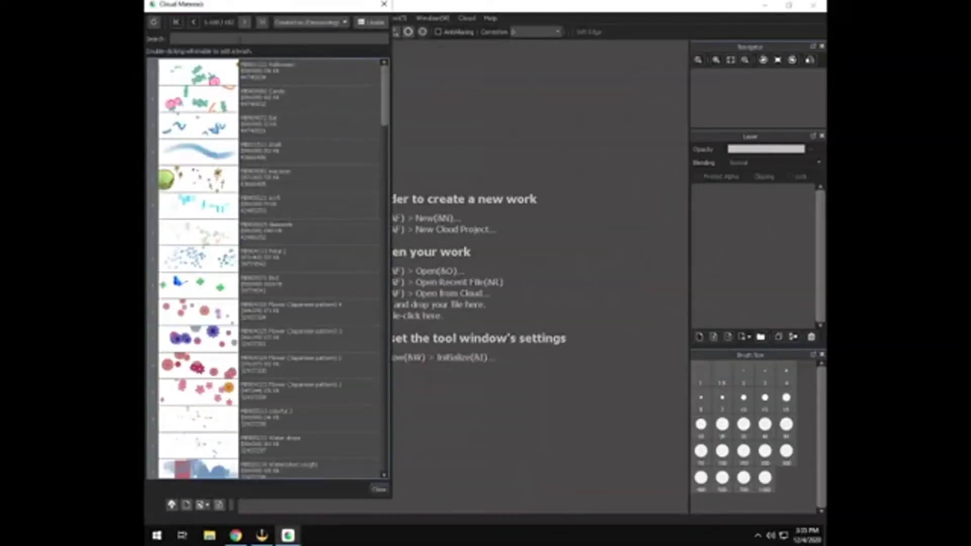
left_click(255, 38)
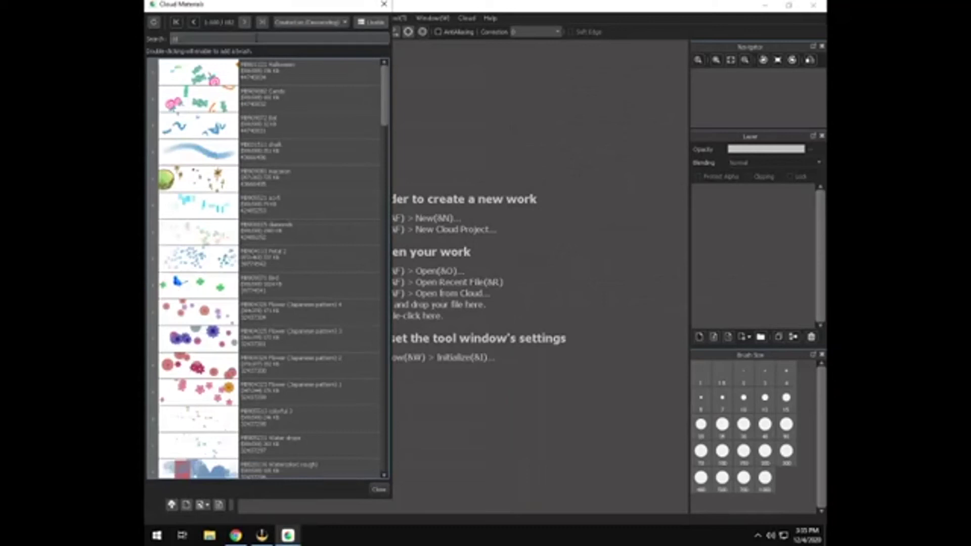
type("pixel")
key("Return")
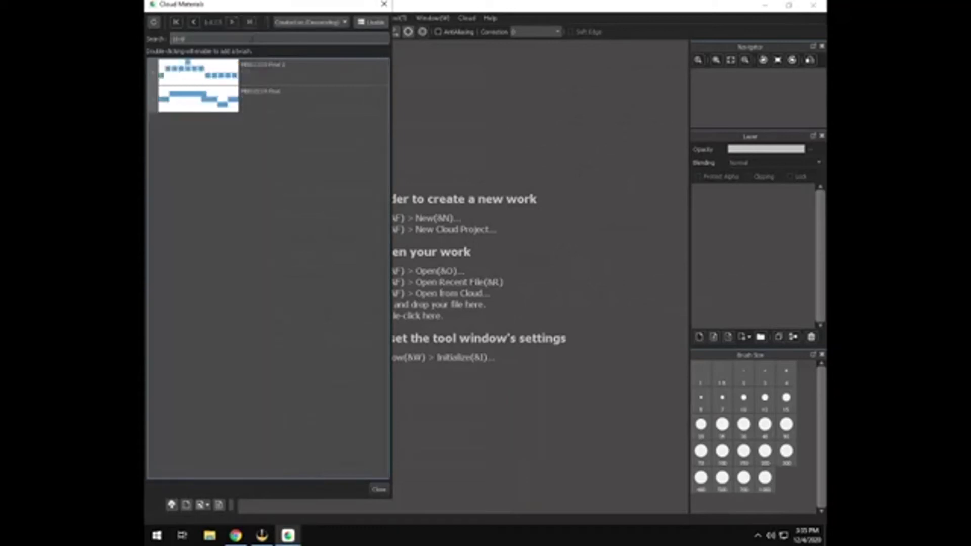
double_click(267, 106)
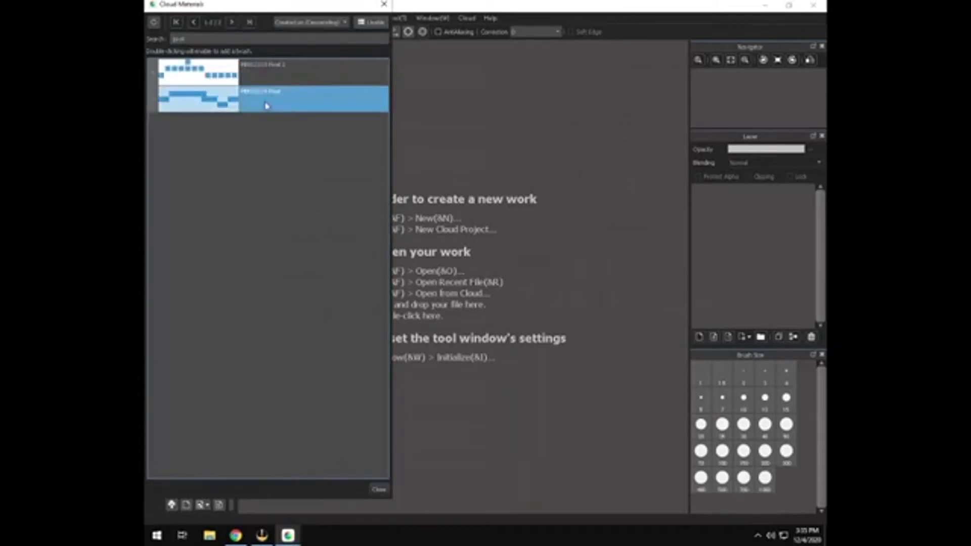
left_click(385, 5)
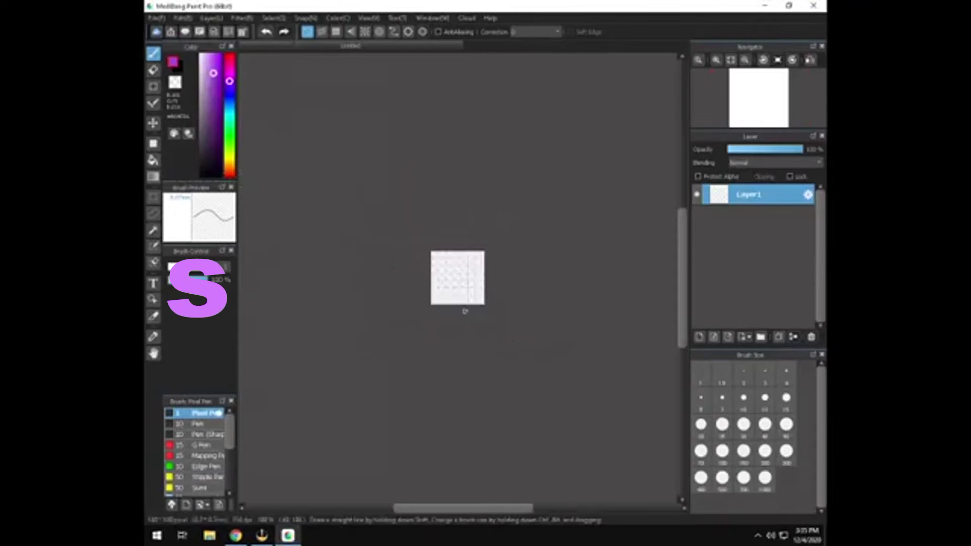
Zoom into the new 100×100 canvas and pick the ellipse shape tool
scroll(462, 284, "up", 3)
scroll(462, 278, "down", 3)
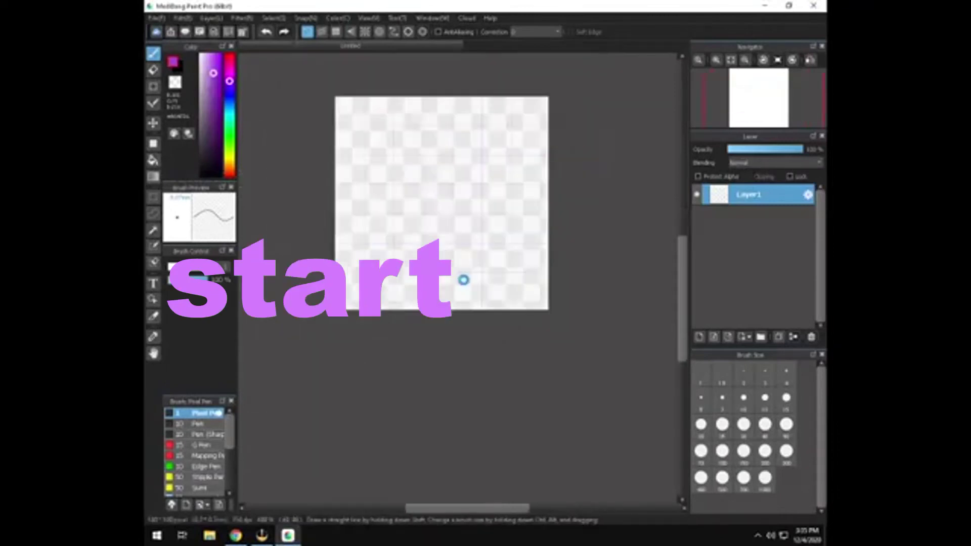
scroll(473, 215, "up", 2)
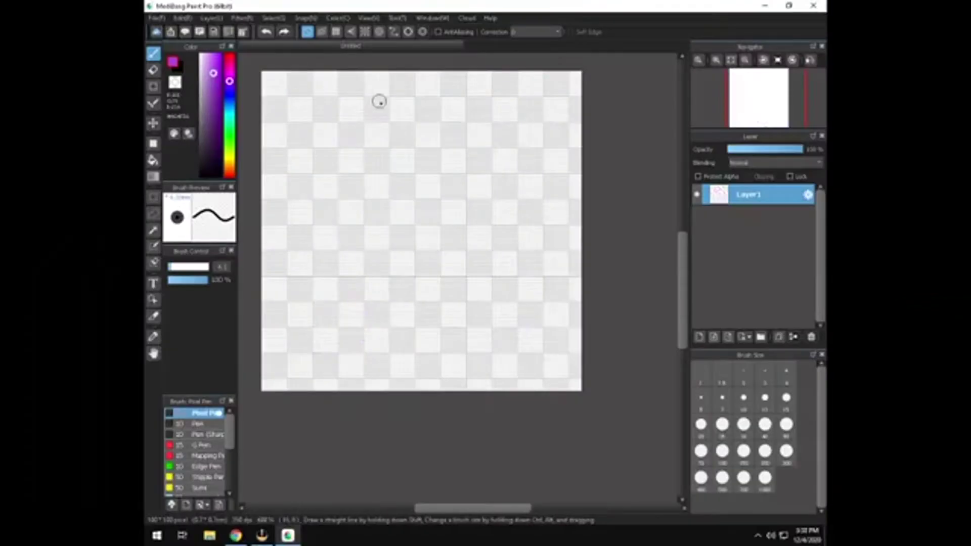
left_click(154, 86)
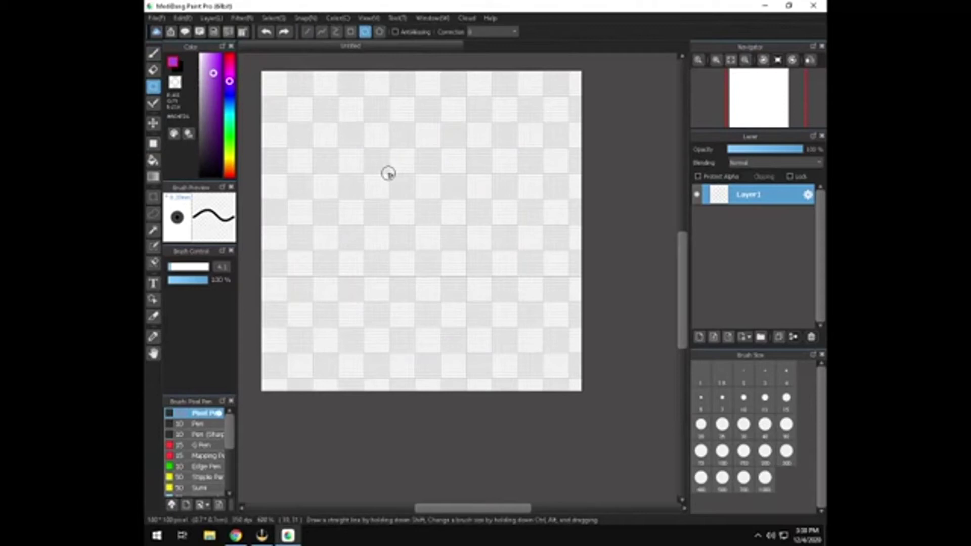
Sketch three purple ellipses for eyes and head, then fade the layer to about 30% opacity
mouse_move(299, 118)
left_mouse_down()
mouse_move(434, 191)
mouse_move(440, 234)
left_mouse_up()
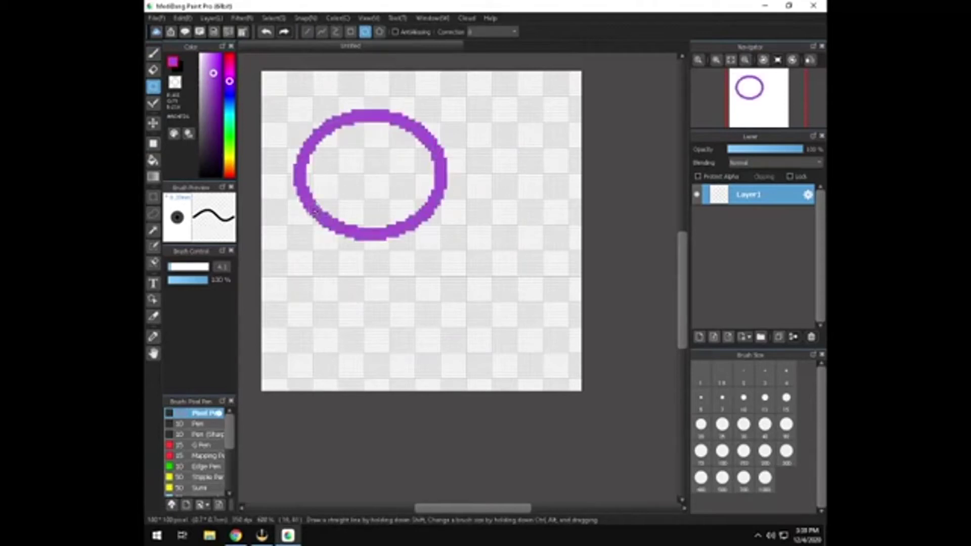
left_click_drag(293, 194, 578, 387)
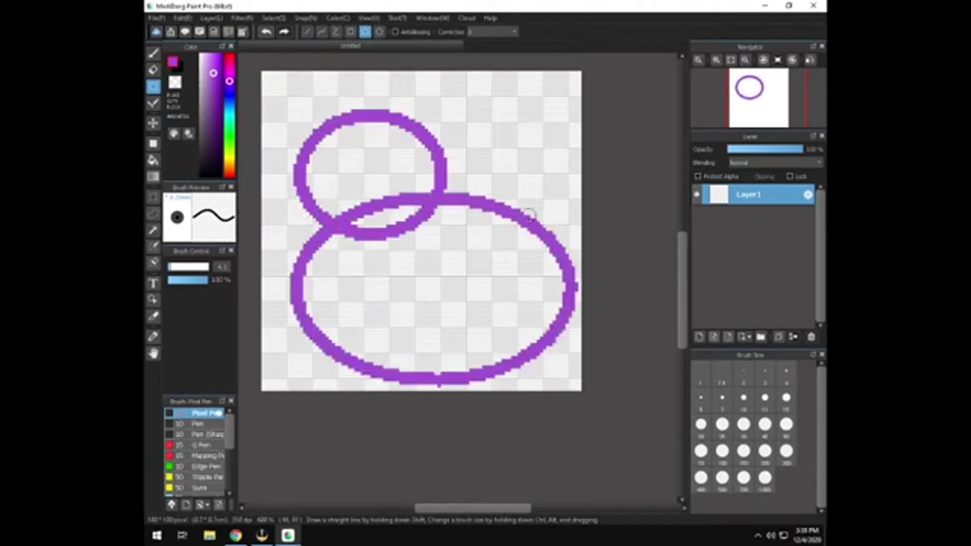
left_click_drag(421, 124, 549, 230)
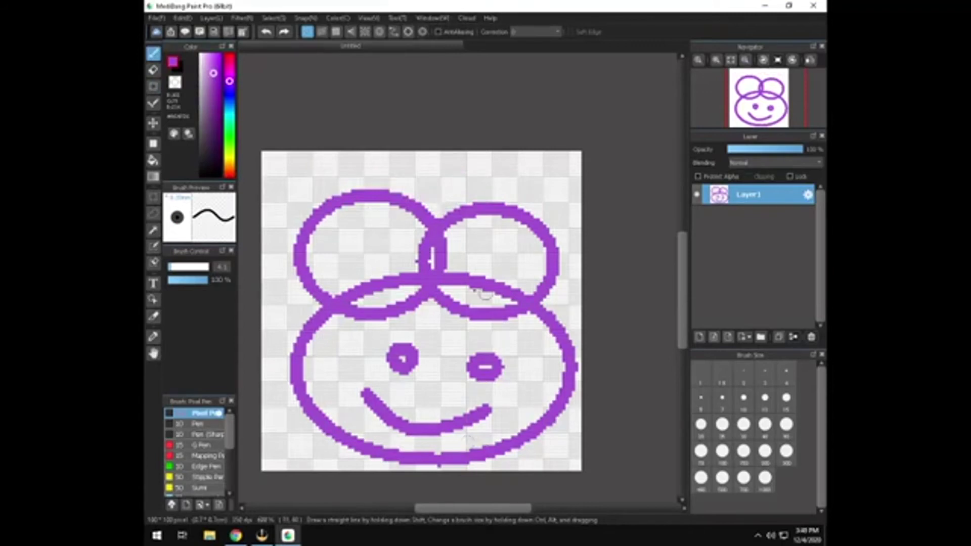
left_click(754, 151)
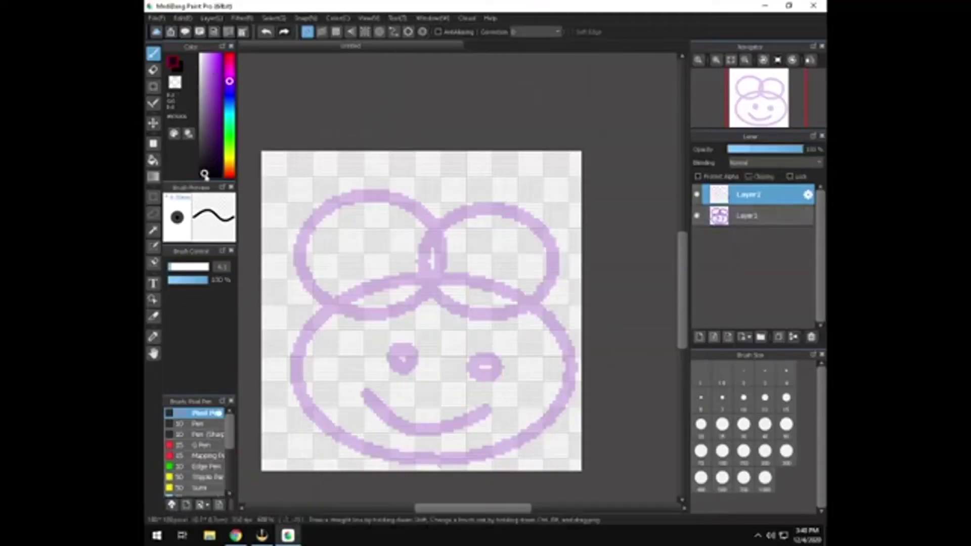
Set the colour to near-black and the brush size to 1 pixel for ellipse drawing
left_click(200, 175)
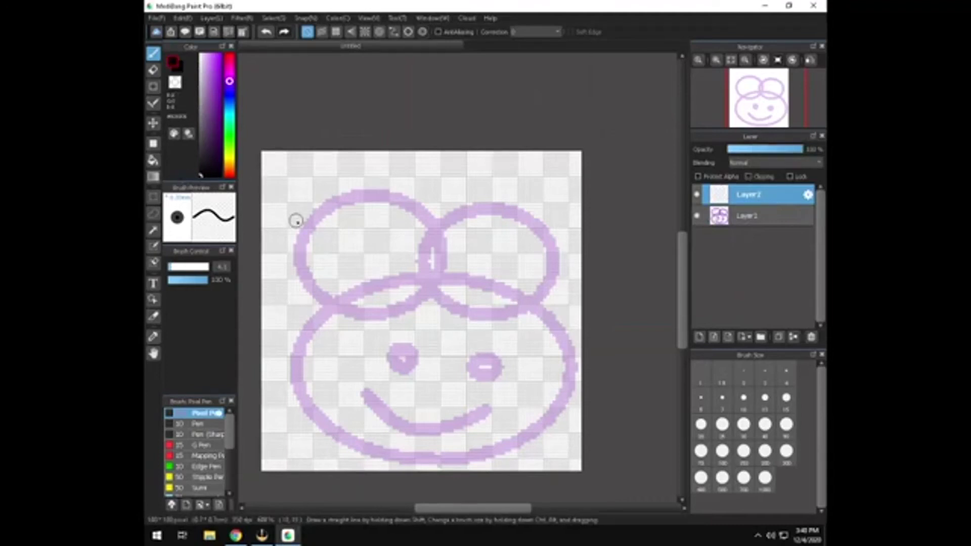
left_click_drag(294, 218, 287, 219)
scroll(403, 271, "down", 2)
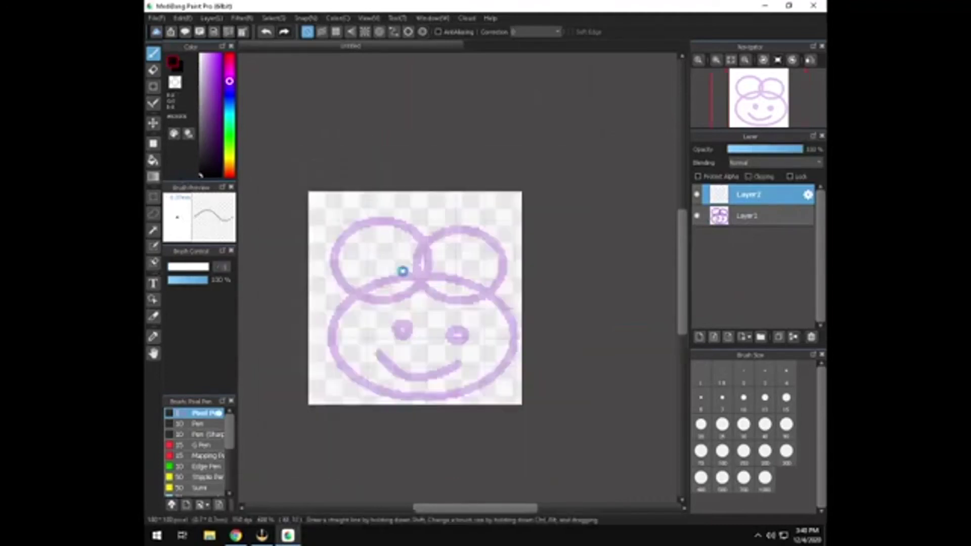
scroll(403, 271, "up", 4)
left_click(152, 90)
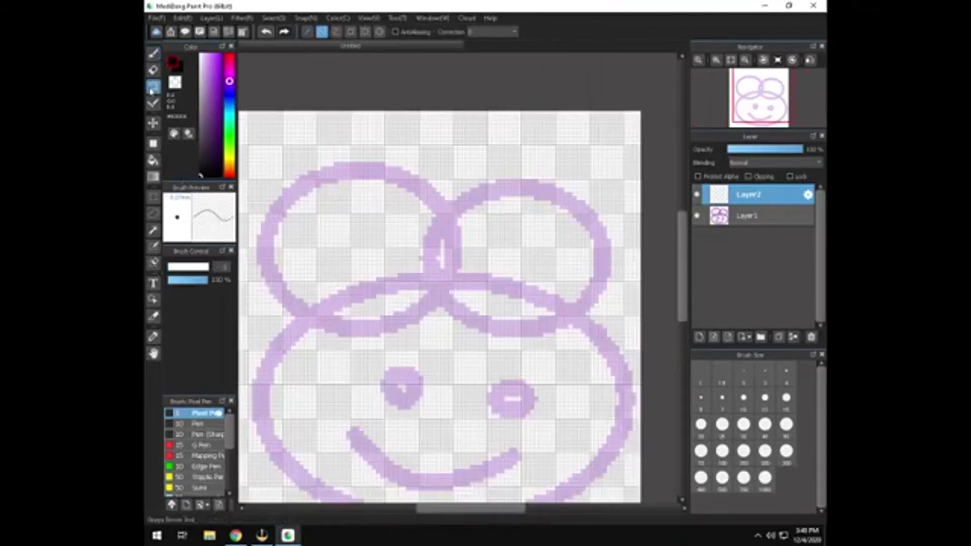
left_click(365, 32)
Trace the left and right eye circles as black ellipses, undoing a stray freehand line
left_click_drag(257, 159, 457, 333)
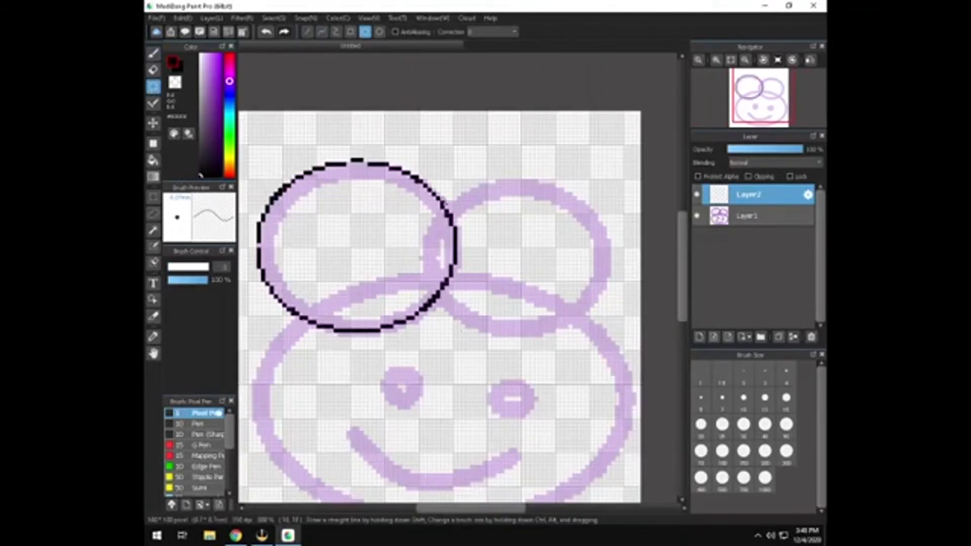
left_click_drag(419, 162, 605, 334)
scroll(493, 258, "down", 2)
scroll(493, 258, "up", 2)
scroll(259, 338, "down", 1)
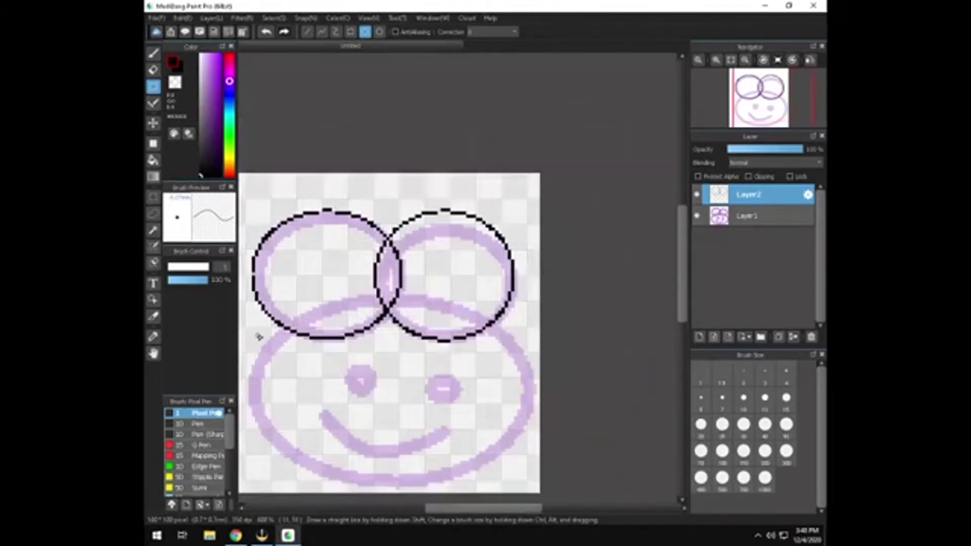
scroll(259, 337, "down", 1)
mouse_move(266, 341)
left_mouse_down()
mouse_move(392, 267)
mouse_move(392, 235)
mouse_move(526, 296)
left_mouse_up()
key("b")
scroll(393, 234, "up", 1)
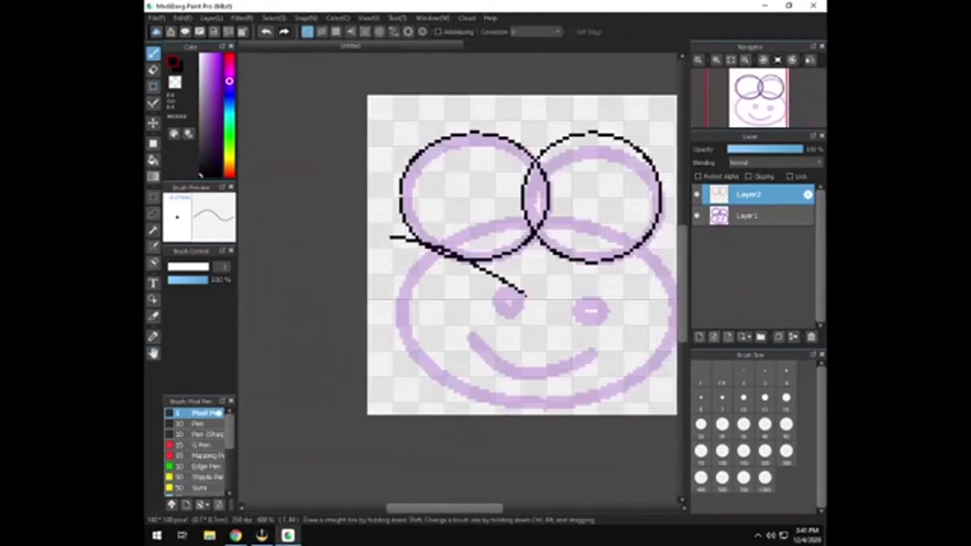
key("ctrl+z")
Outline the head with a black ellipse, erase overlapping arcs in the eyes, and hide the sketch layer
left_click(153, 86)
mouse_move(392, 253)
left_mouse_down()
mouse_move(642, 342)
mouse_move(388, 238)
mouse_move(677, 407)
left_mouse_up()
key("e")
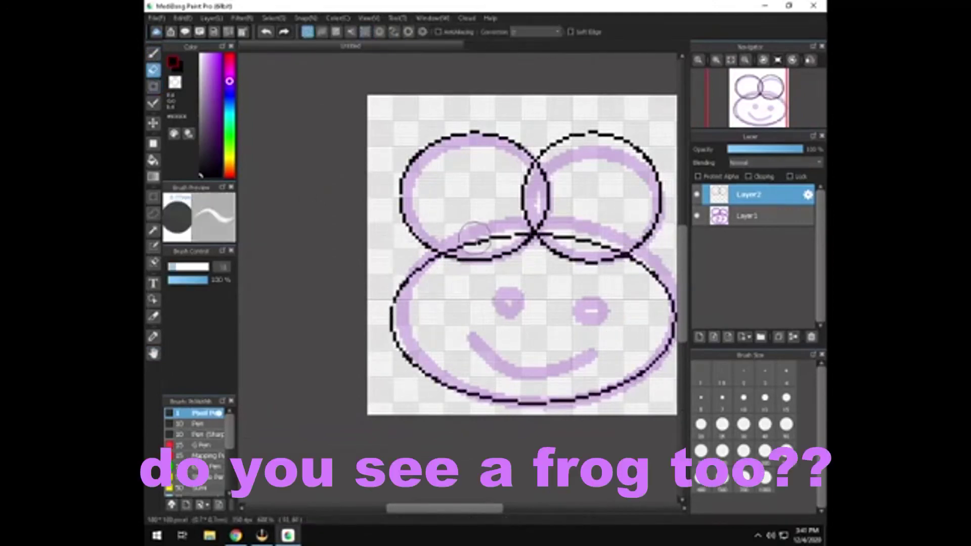
mouse_move(473, 236)
left_mouse_down()
mouse_move(511, 217)
mouse_move(538, 230)
mouse_move(609, 230)
mouse_move(458, 240)
left_mouse_up()
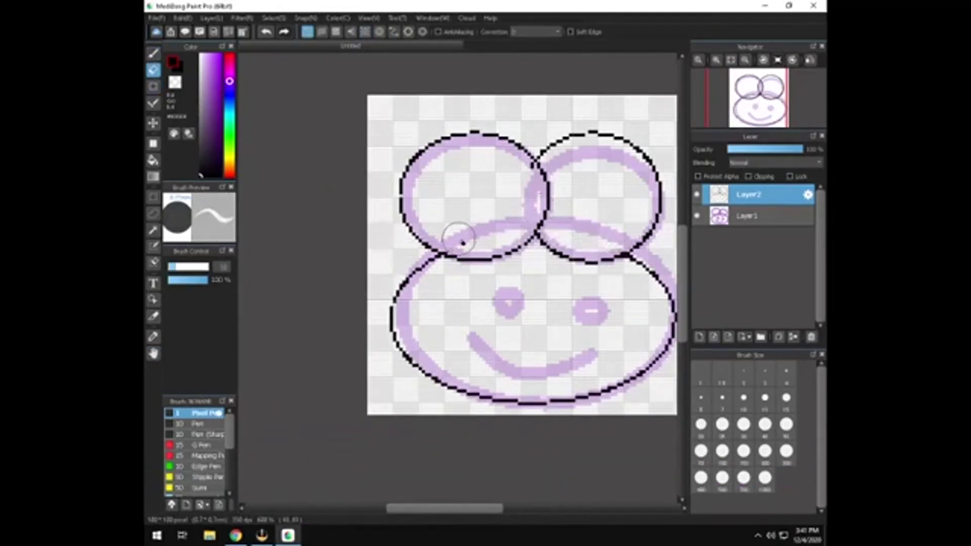
left_click(698, 217)
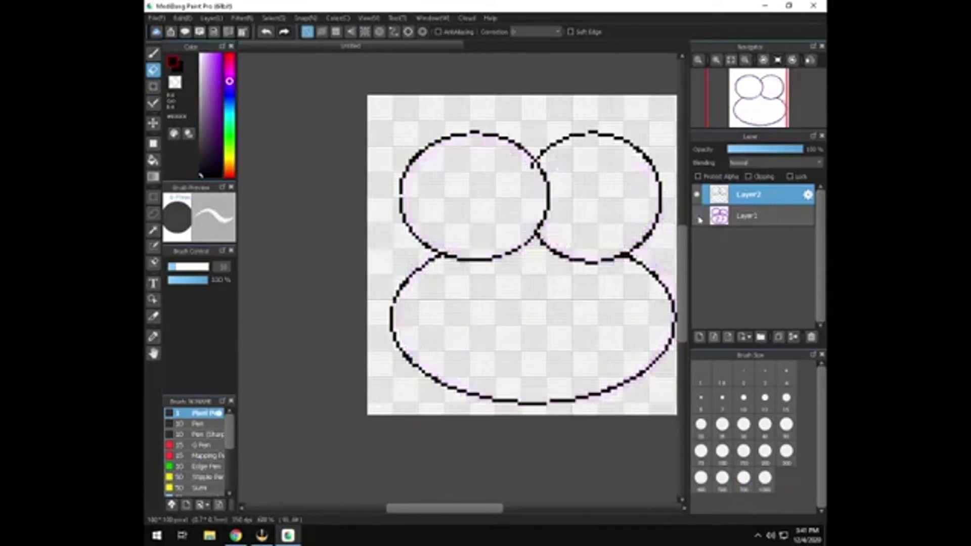
Toggle Layer1's visibility several times to compare, leaving the purple sketch visible
left_click(699, 218)
left_click(699, 218)
left_click(699, 217)
left_click(699, 218)
left_click(699, 218)
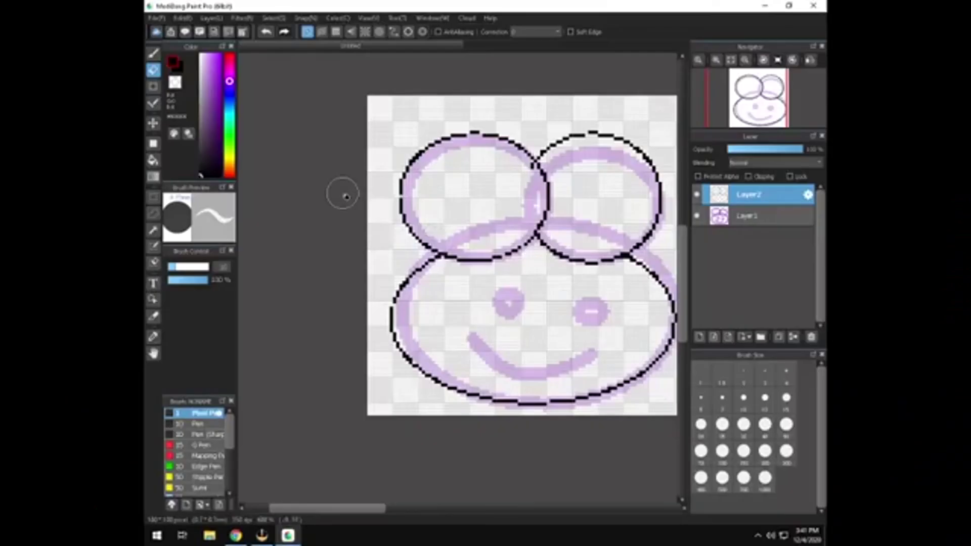
left_click(157, 19)
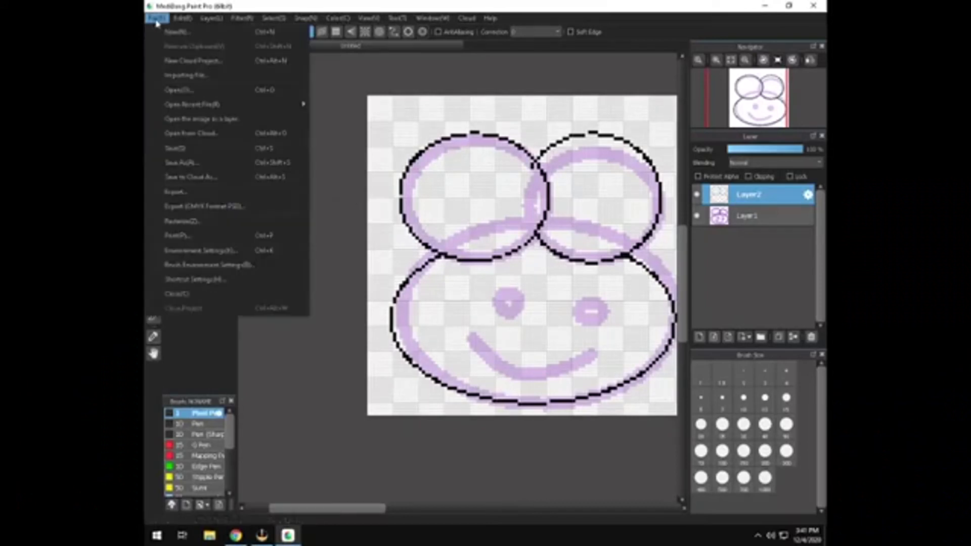
left_click(192, 177)
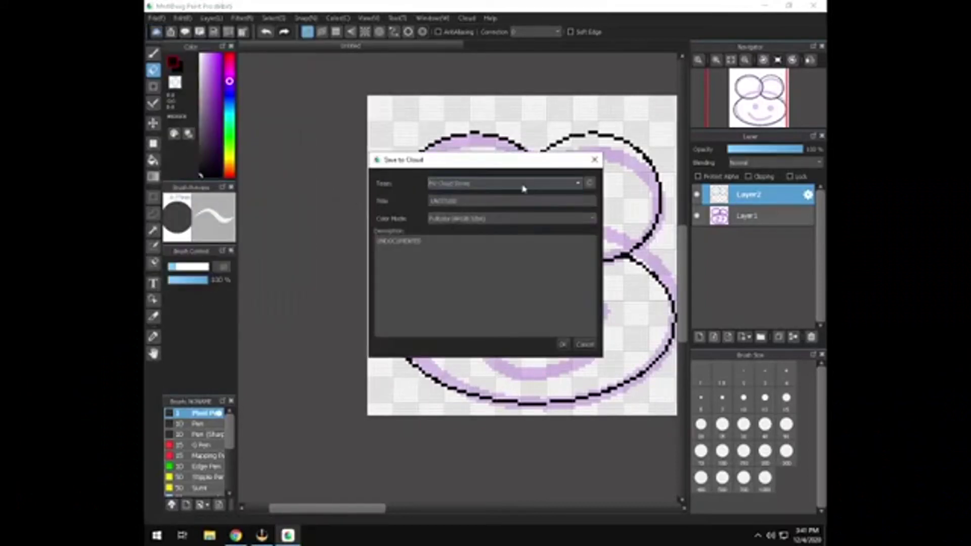
left_click(491, 223)
left_click(491, 233)
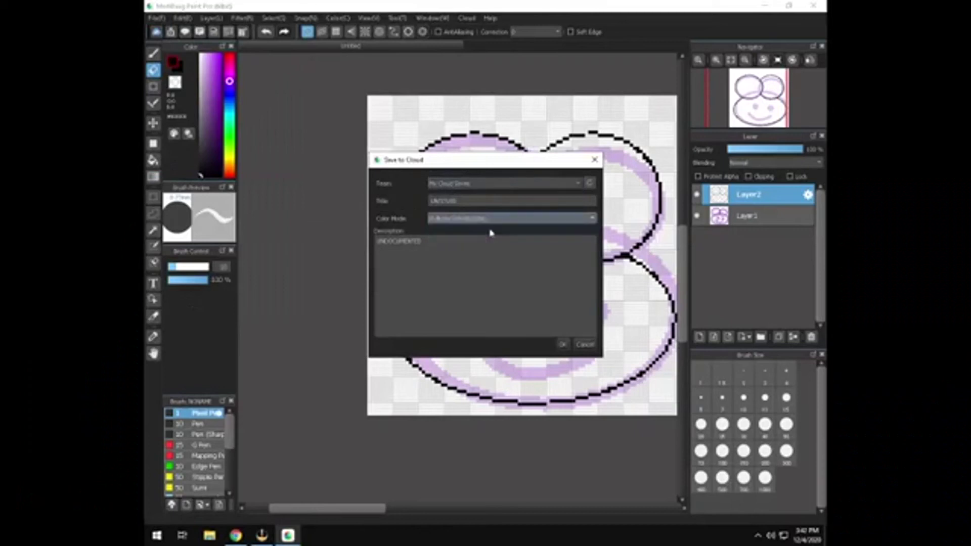
left_click(520, 264)
left_click(584, 345)
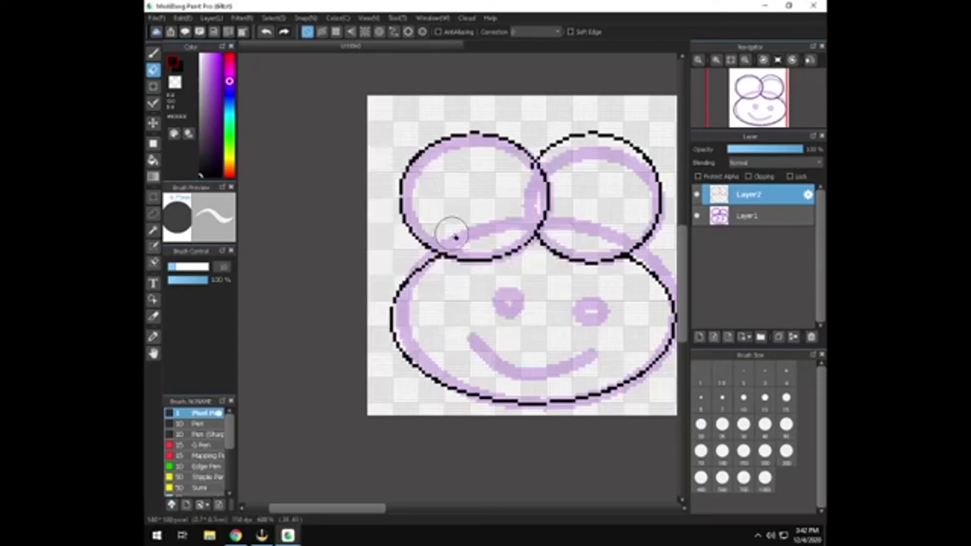
left_click(156, 18)
left_click(174, 160)
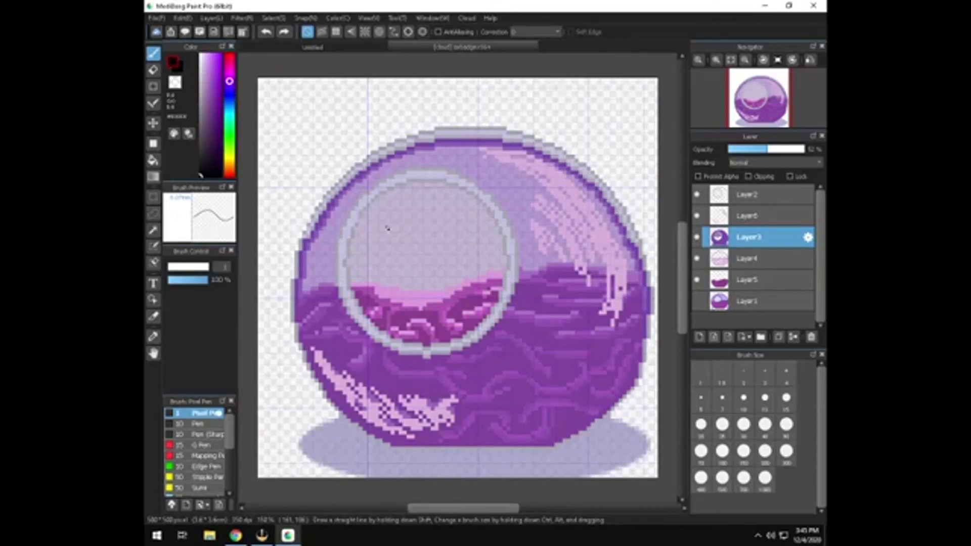
Scroll the view up and back down
scroll(387, 228, "up", 2)
scroll(387, 228, "down", 2)
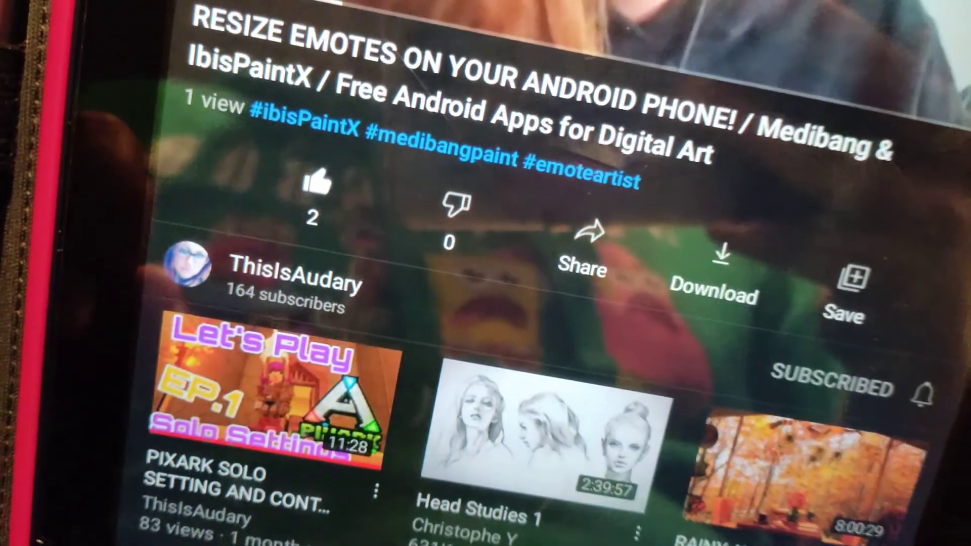
Tap SUBSCRIBED under the video to unsubscribe from its channel
left_click(898, 387)
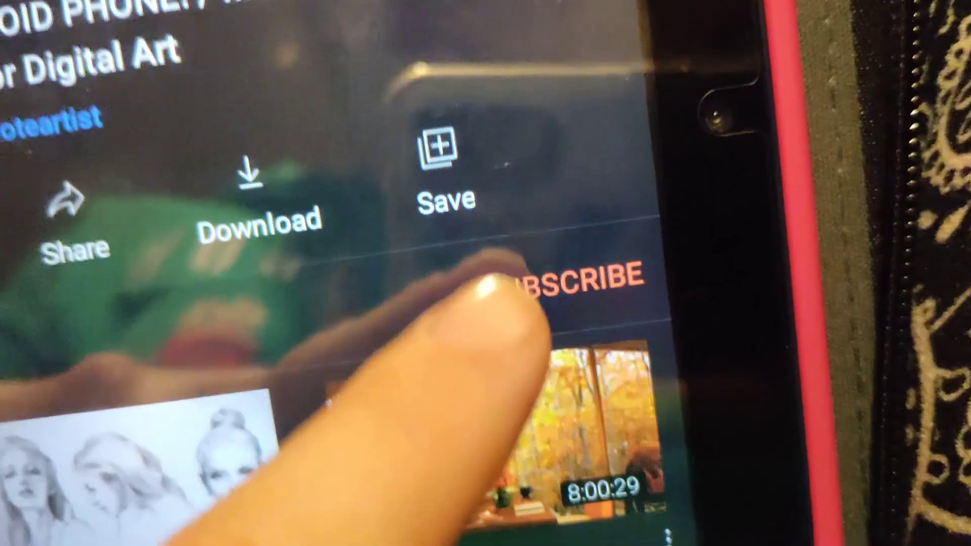